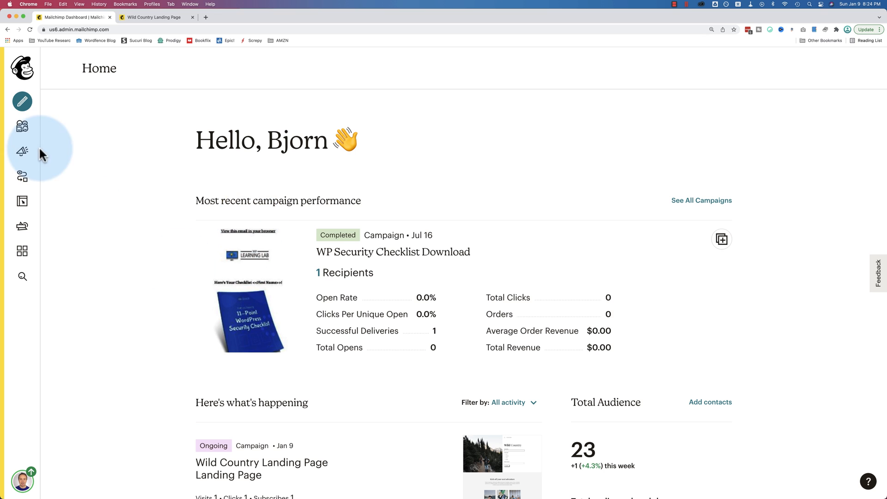
Step: Open the audience name and campaign defaults settings of the WPLearningLab audience and view the form settings
left_click(23, 133)
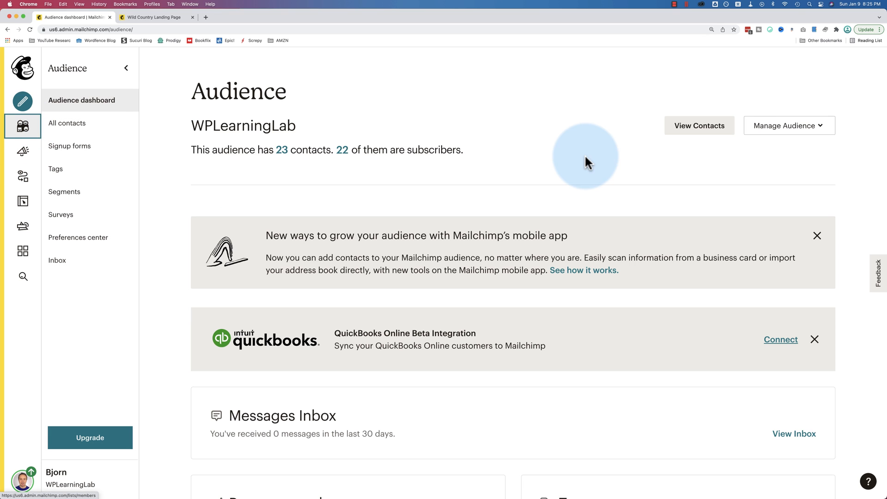
left_click(89, 133)
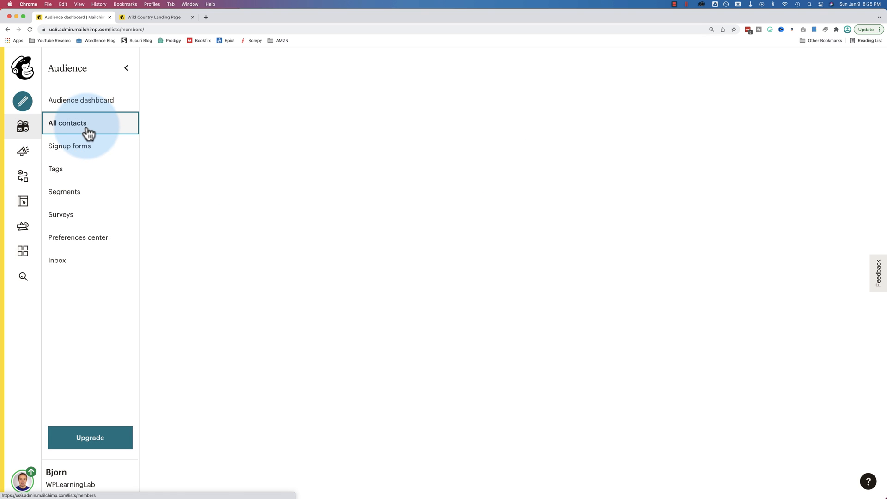
left_click(595, 234)
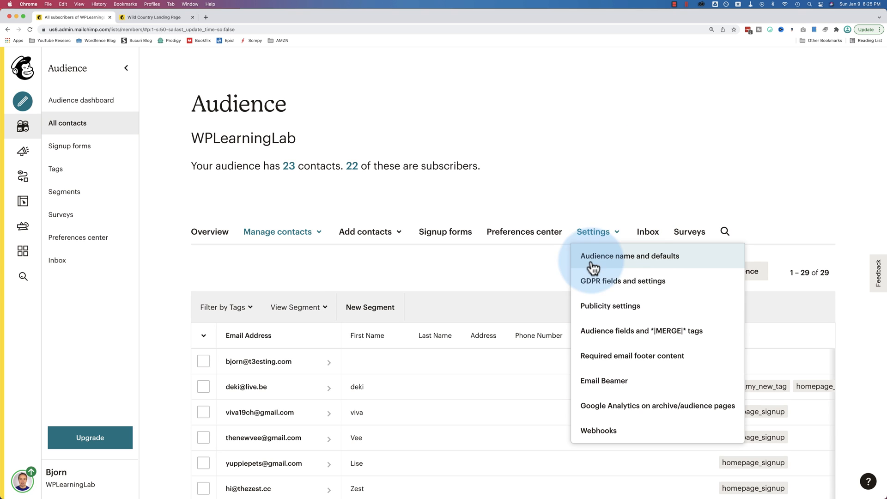
left_click(605, 270)
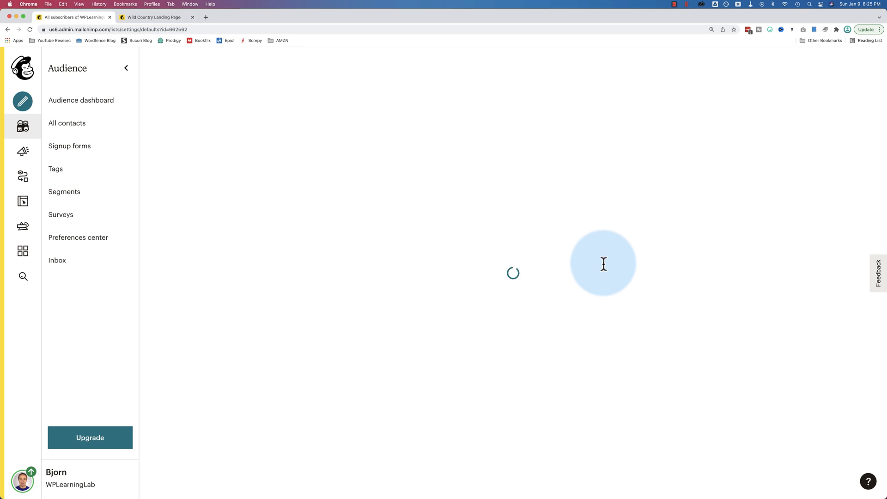
scroll(329, 247, "down", 2)
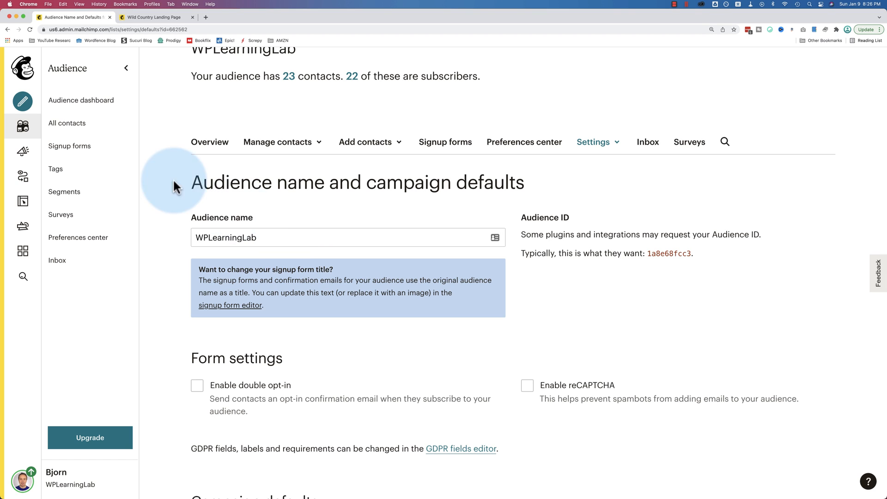
Step: Create a new landing page from the Simple Lead Generation template
left_click(16, 157)
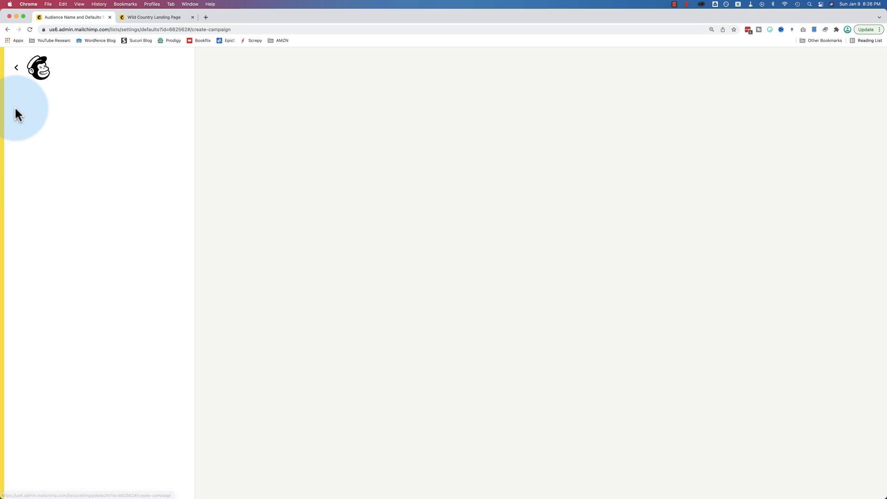
left_click(541, 437)
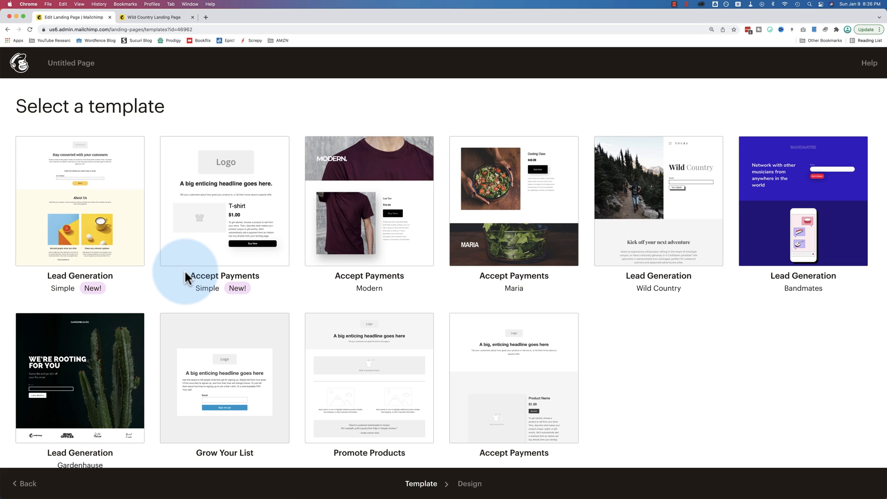
left_click(95, 225)
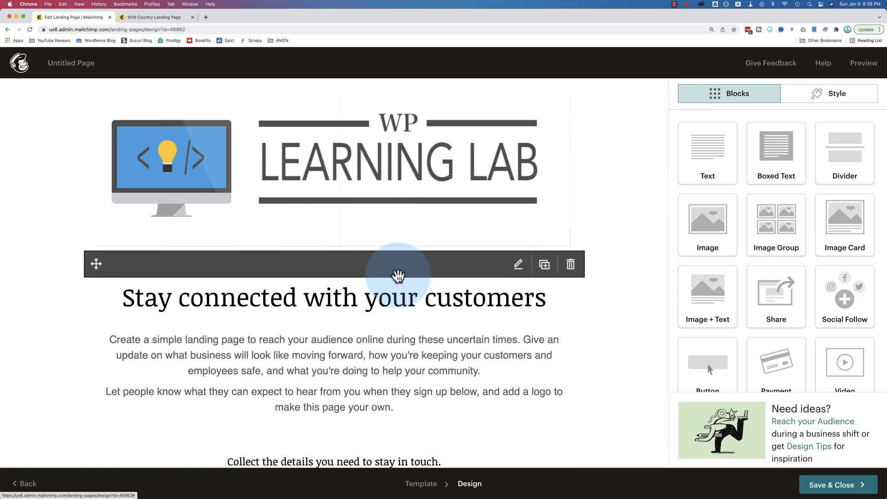
Step: Add the Favorite Sport field to the landing page's signup form and leave the landing page editor
scroll(397, 273, "down", 5)
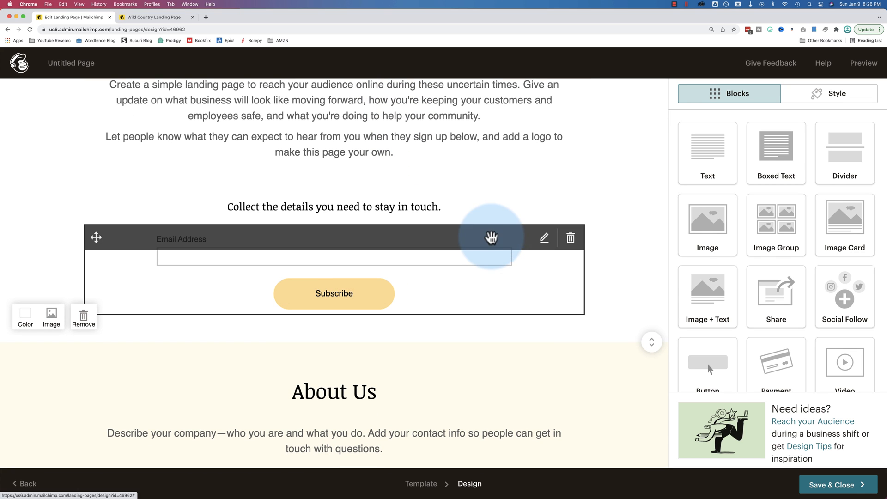
left_click(536, 267)
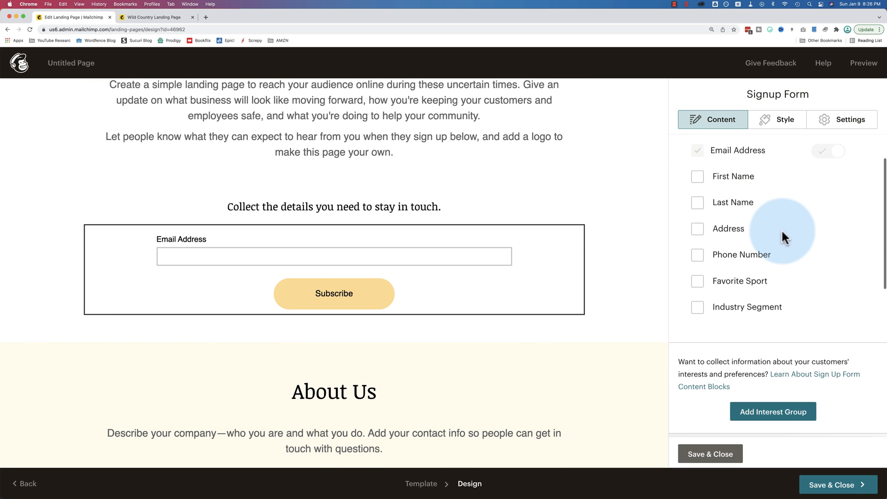
scroll(782, 237, "down", 3)
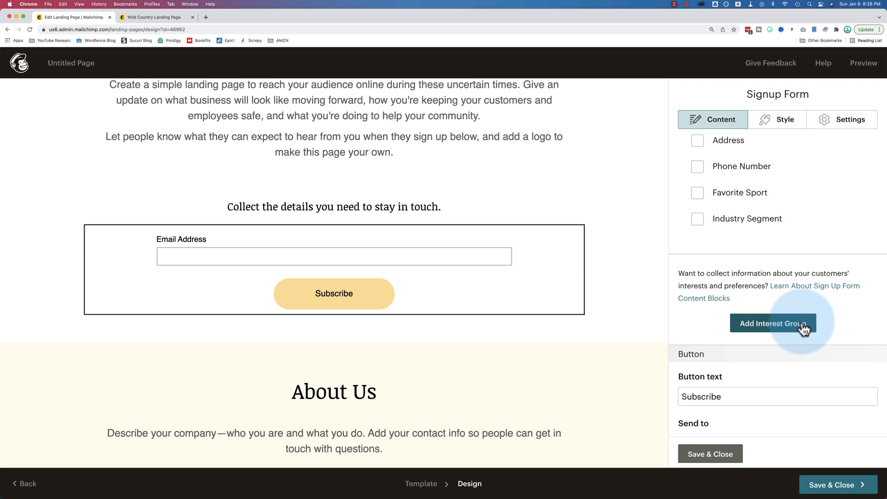
scroll(773, 277, "up", 3)
scroll(774, 275, "up", 1)
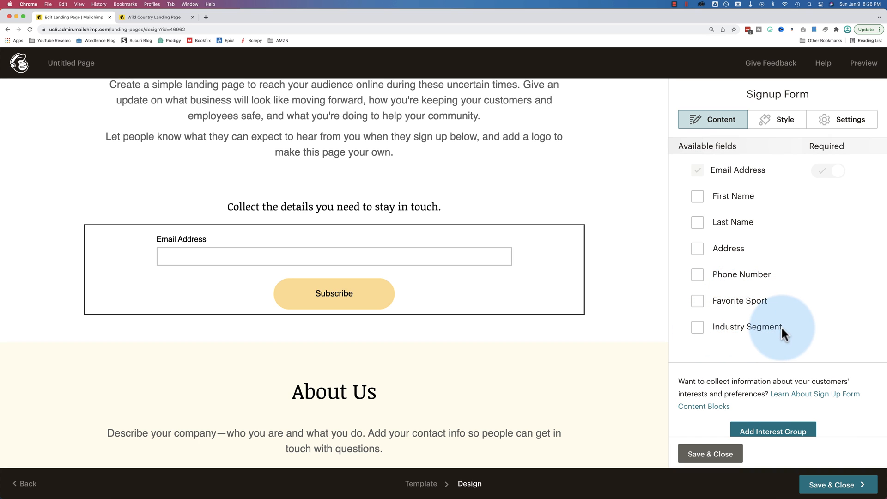
left_click(698, 302)
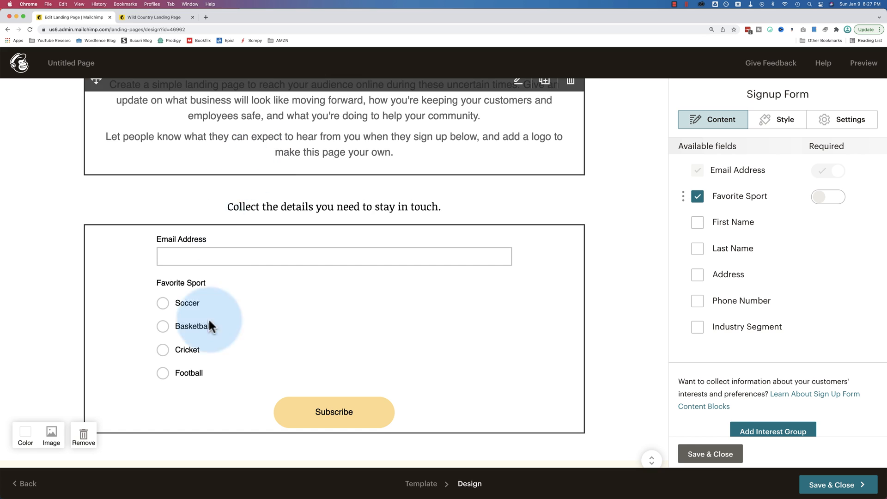
left_click(22, 486)
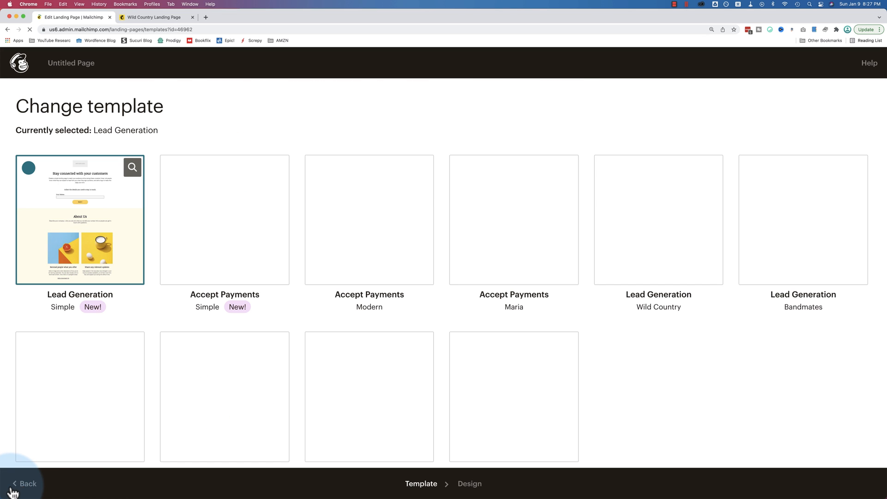
left_click(13, 490)
Step: Open the audience's full contact list and examine the Favorite Sport and Industry Segment columns
left_click(22, 126)
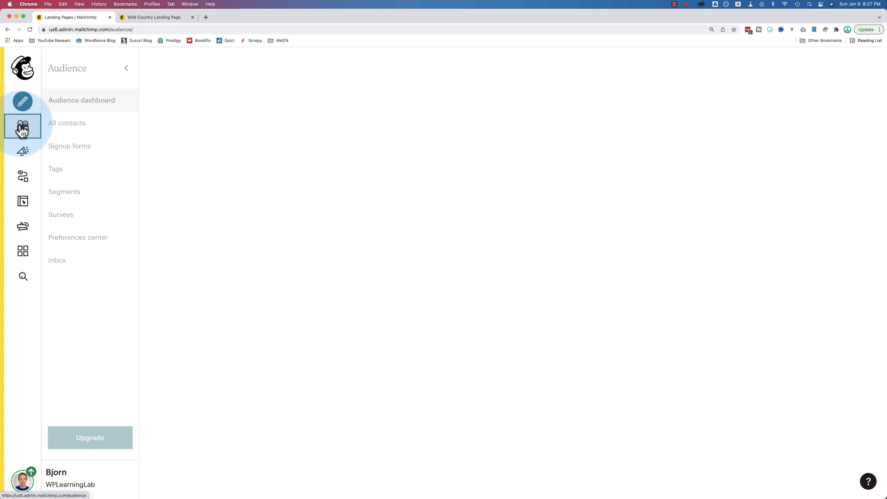
left_click(67, 130)
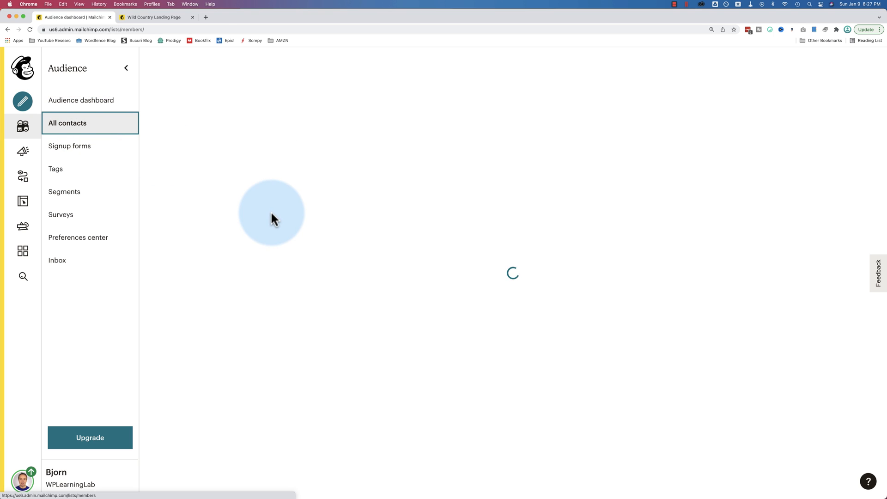
scroll(364, 300, "down", 1)
scroll(364, 300, "down", 1)
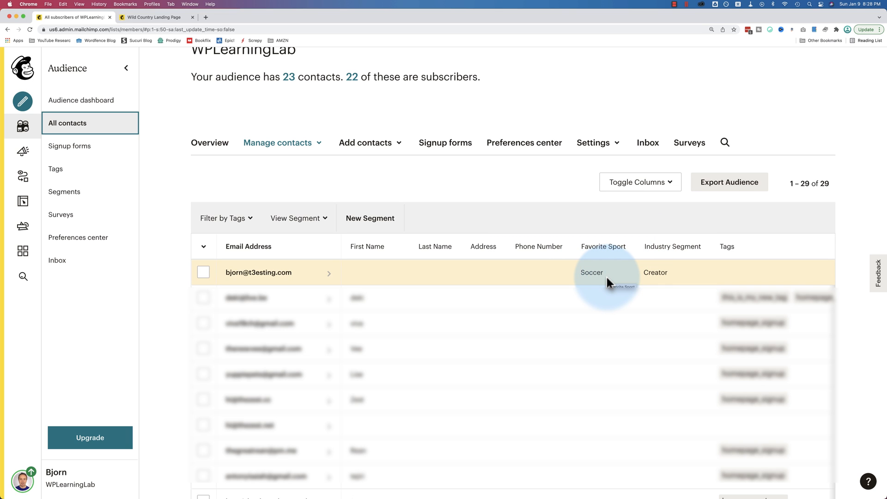
Step: Open the first contact's profile and inspect its editable group choices without changing them
left_click(279, 275)
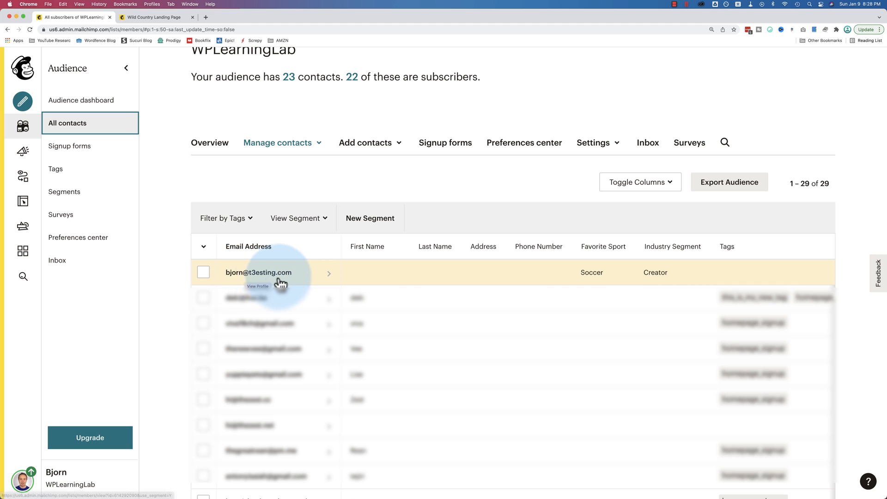
scroll(644, 301, "down", 3)
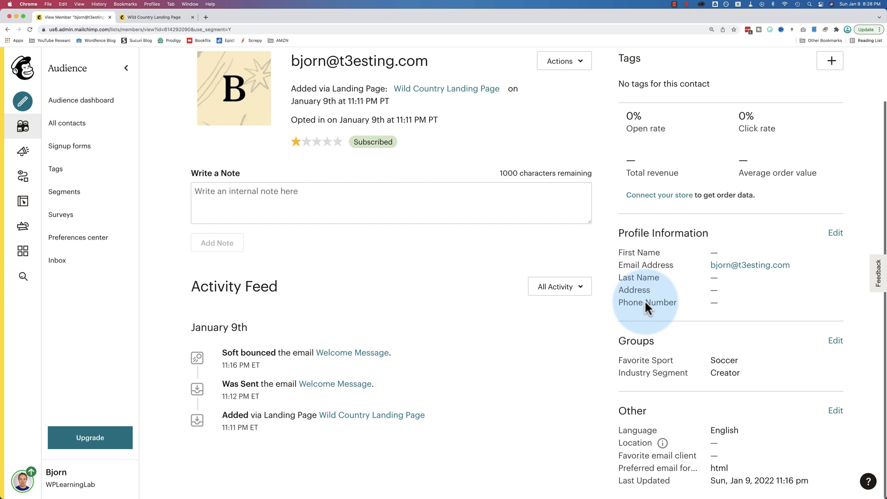
left_click(835, 340)
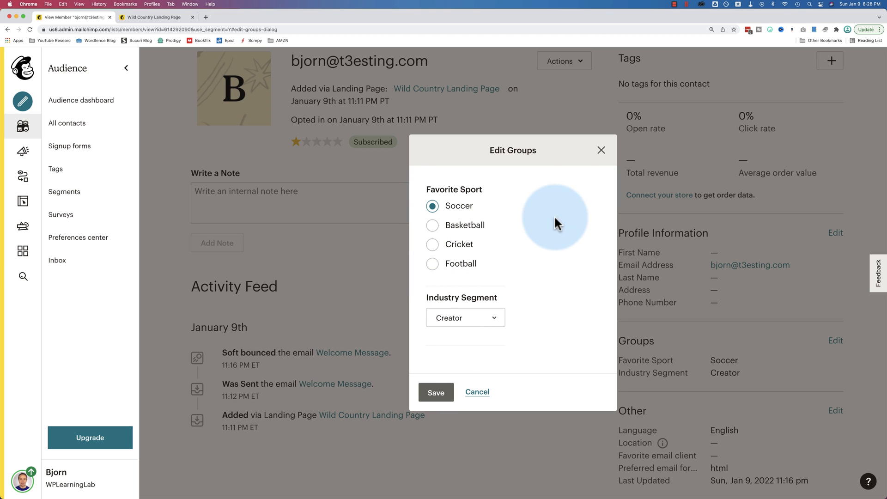
left_click(601, 152)
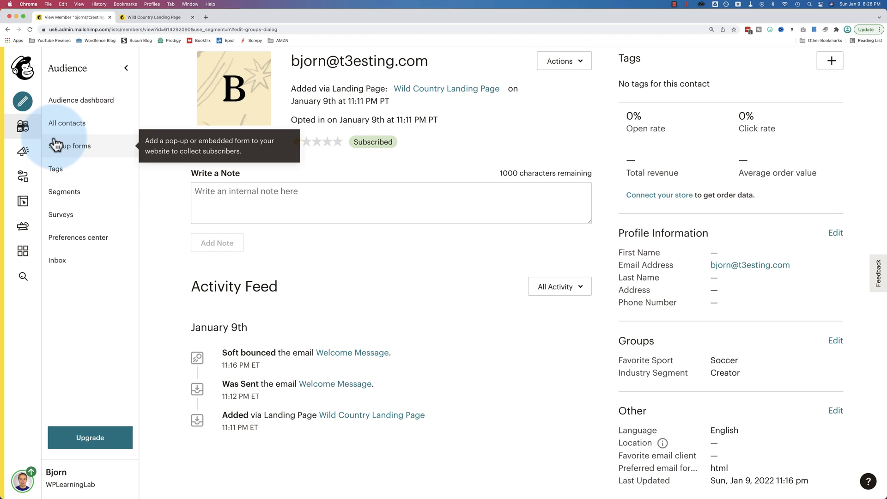
Step: Create a regular email campaign and set its recipients to a group or new segment of the WPLearningLab audience
left_click(23, 104)
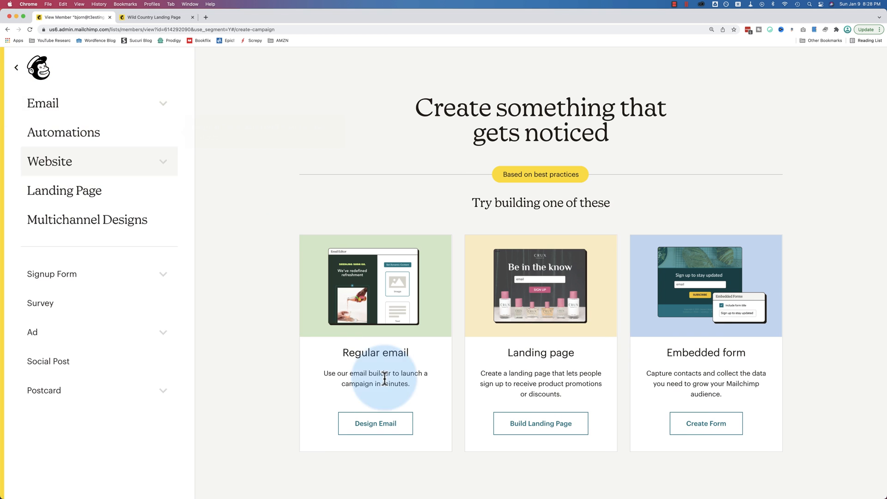
left_click(380, 427)
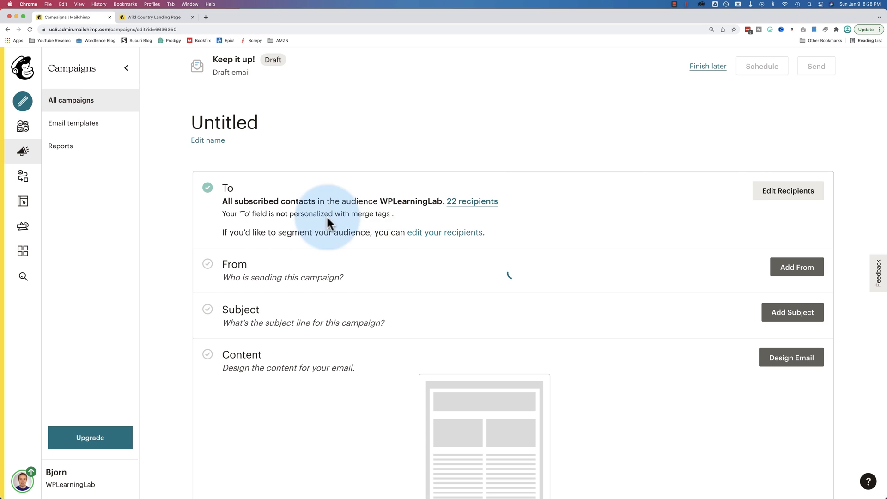
left_click(785, 190)
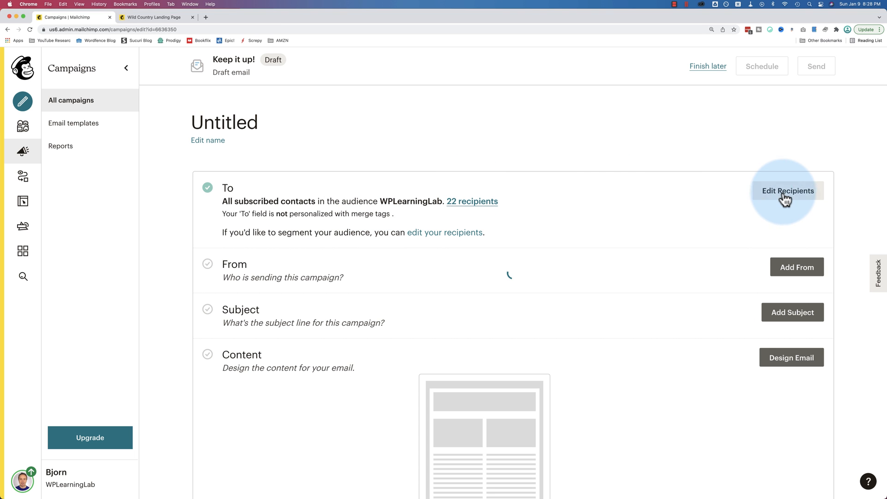
left_click(564, 242)
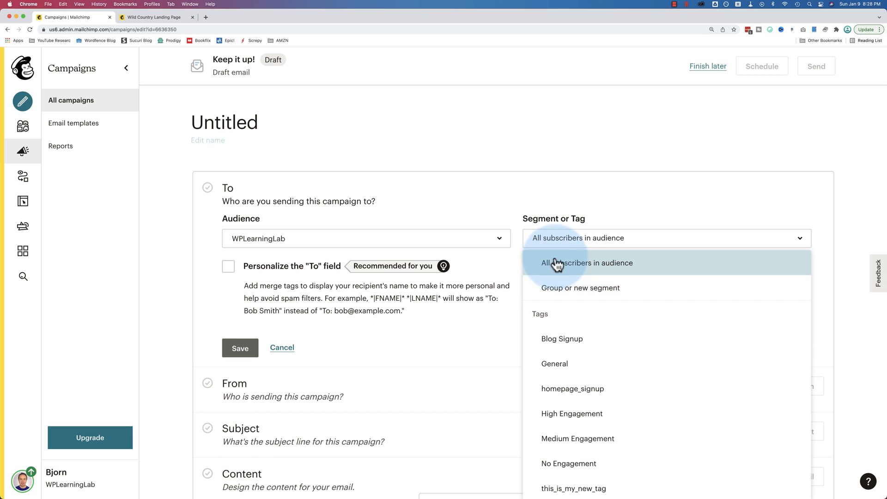
left_click(563, 289)
scroll(389, 283, "down", 3)
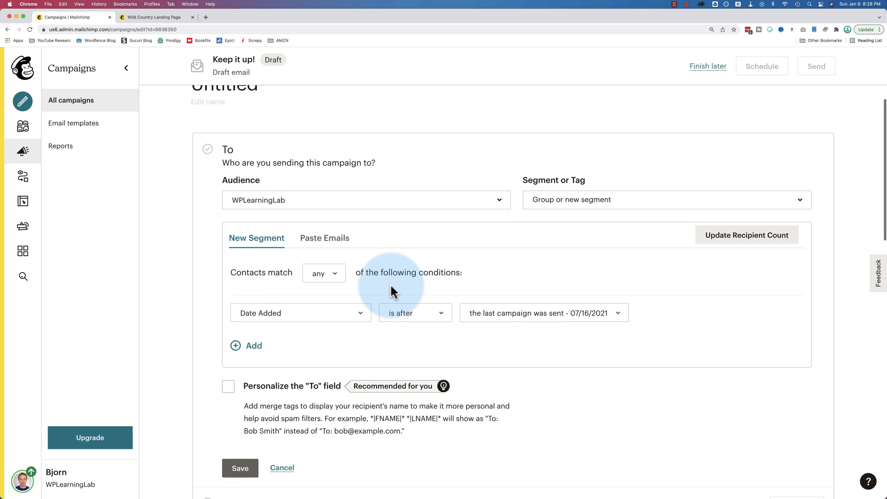
Step: Set the segment condition to Favorite Sport is one of Basketball
left_click(285, 226)
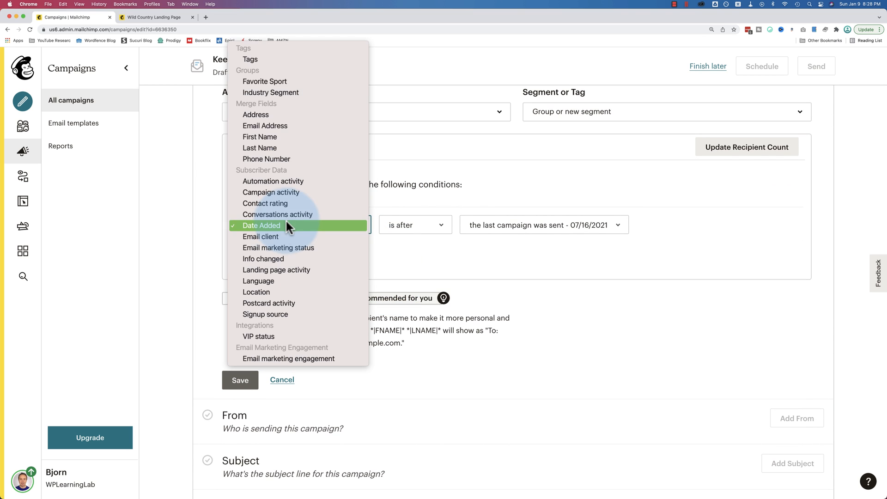
left_click(259, 82)
left_click(474, 252)
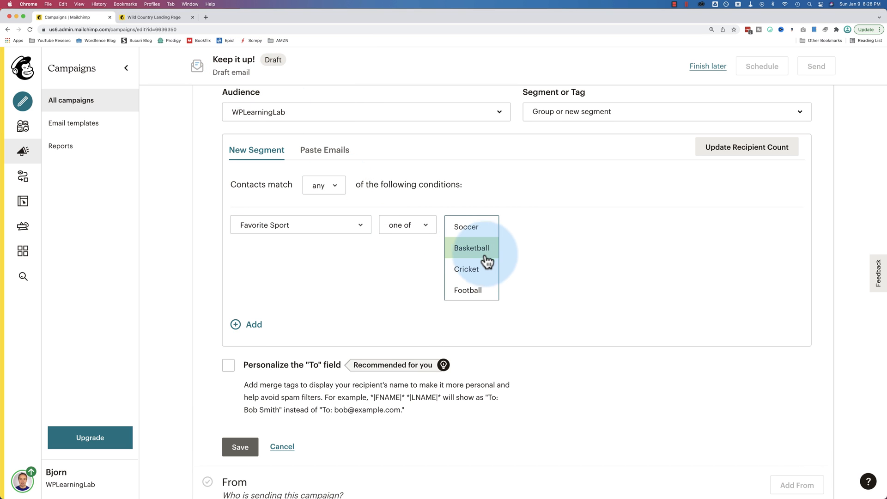
scroll(388, 303, "down", 1)
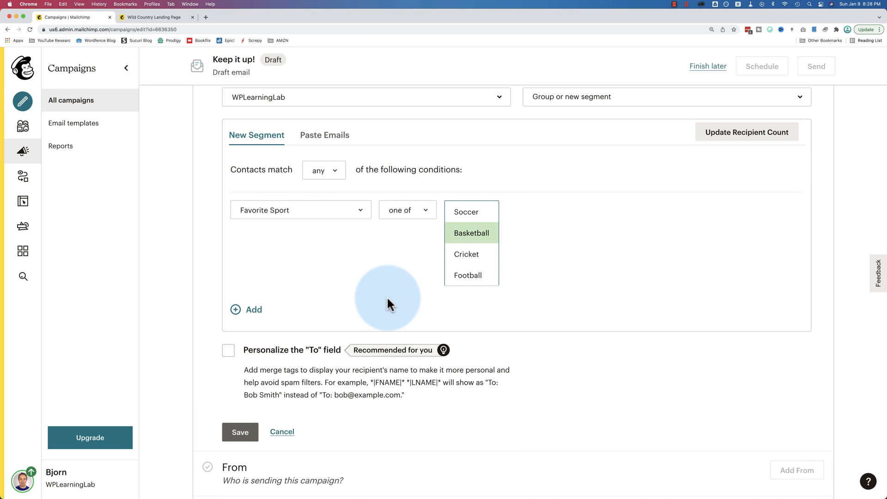